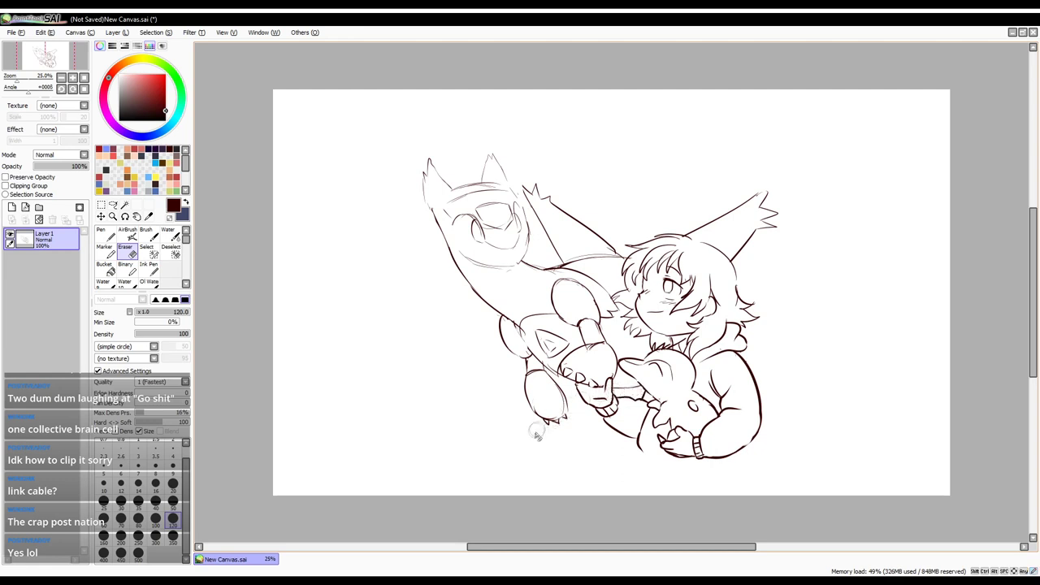
- Ink the dragon creature's pointed ears, forehead marking and lower face outline over the sketch with the Pen at size 20
{"action": "left_click", "coordinate": [111, 237]}
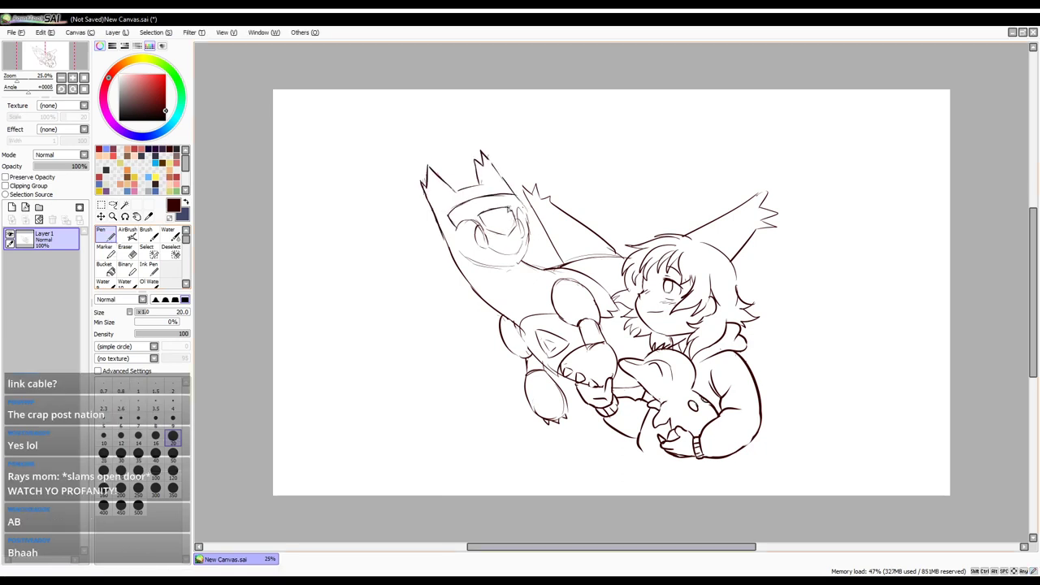
{"action": "mouse_move", "coordinate": [511, 208]}
{"action": "left_mouse_down"}
{"action": "mouse_move", "coordinate": [487, 232]}
{"action": "mouse_move", "coordinate": [513, 216]}
{"action": "mouse_move", "coordinate": [507, 237]}
{"action": "mouse_move", "coordinate": [518, 231]}
{"action": "left_mouse_up"}
{"action": "key", "text": "ctrl+z"}
{"action": "mouse_move", "coordinate": [460, 253]}
{"action": "left_mouse_down"}
{"action": "mouse_move", "coordinate": [520, 268]}
{"action": "mouse_move", "coordinate": [526, 257]}
{"action": "left_mouse_up"}
{"action": "key", "text": "ctrl+z"}
{"action": "key", "text": "ctrl+z"}
{"action": "key", "text": "ctrl+z"}
{"action": "key", "text": "ctrl+z"}
{"action": "key", "text": "ctrl+z"}
- Erase the rough sketch lines around the creature's eyes and ink the upper lid of its near eye
{"action": "left_click", "coordinate": [126, 251]}
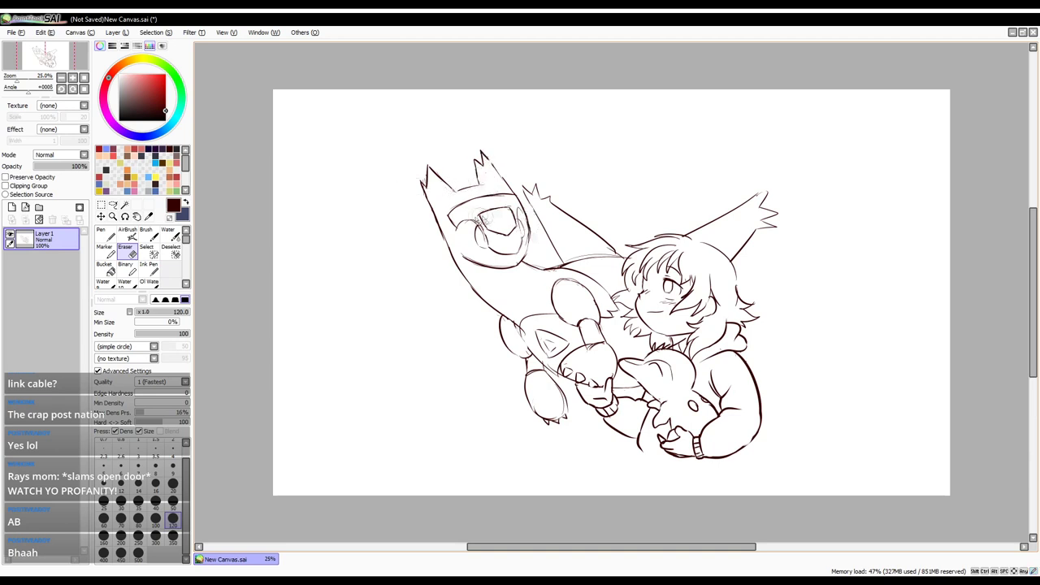
{"action": "left_click", "coordinate": [111, 237]}
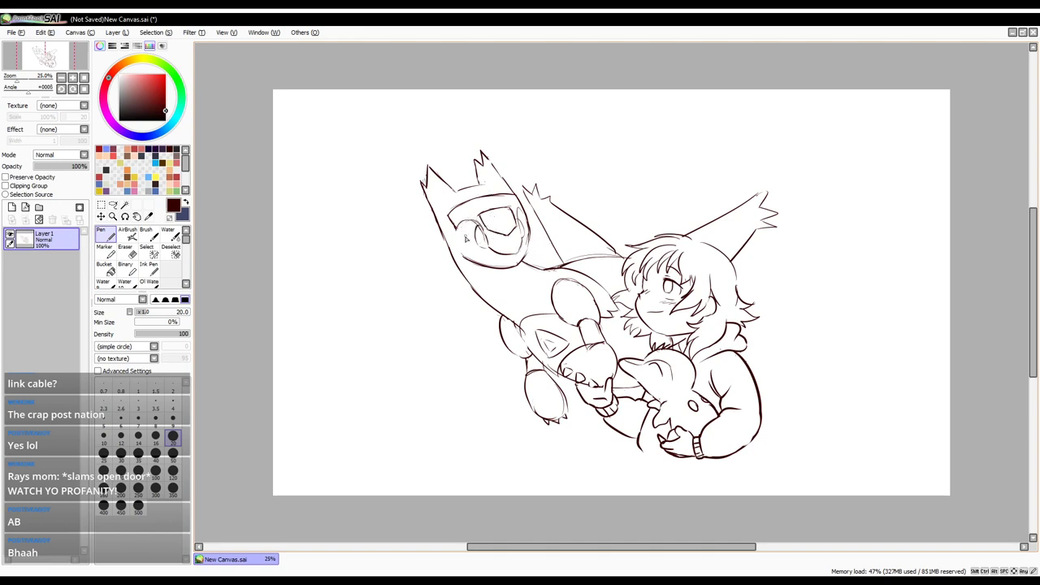
{"action": "key", "text": "e"}
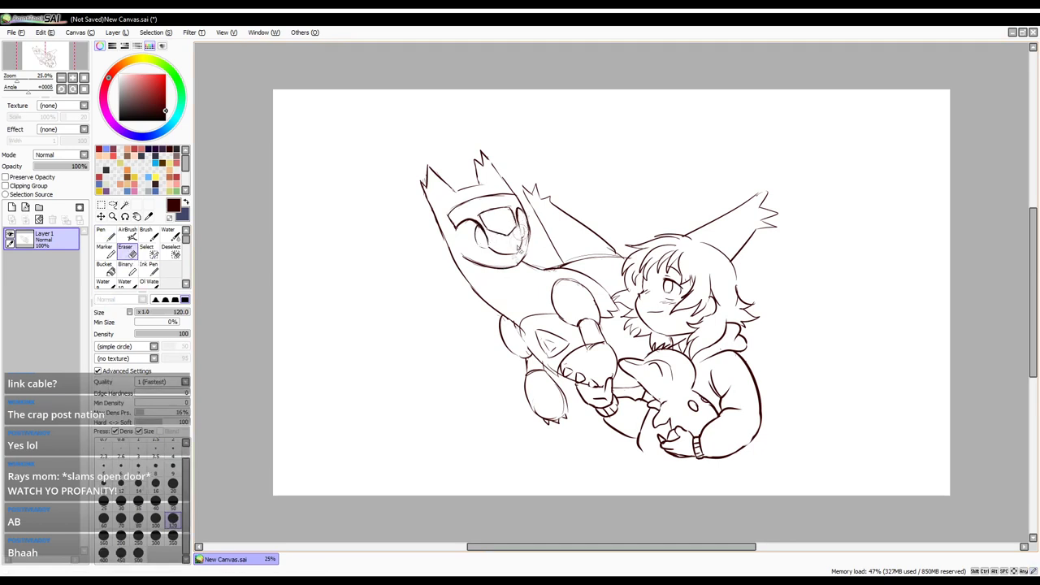
{"action": "left_click", "coordinate": [114, 241]}
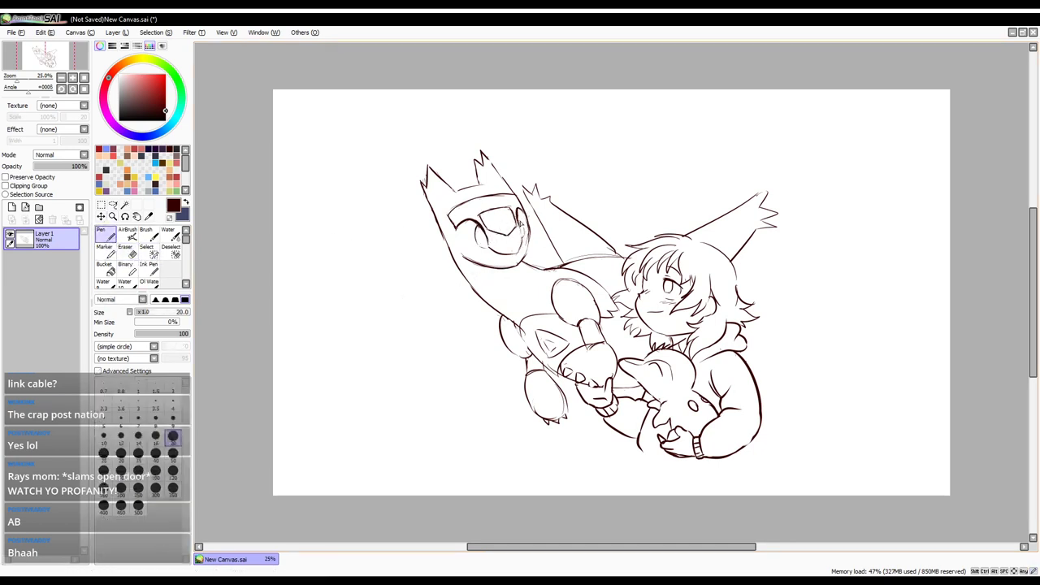
- Ink the outline of the creature's far eye beside the face marking with the Pen
{"action": "key", "text": "ctrl+z"}
{"action": "left_click_drag", "start_coordinate": [521, 214], "coordinate": [524, 234]}
{"action": "key", "text": "ctrl+z"}
{"action": "left_click_drag", "start_coordinate": [516, 213], "coordinate": [525, 236]}
{"action": "key", "text": "ctrl+z"}
{"action": "key", "text": "ctrl+z"}
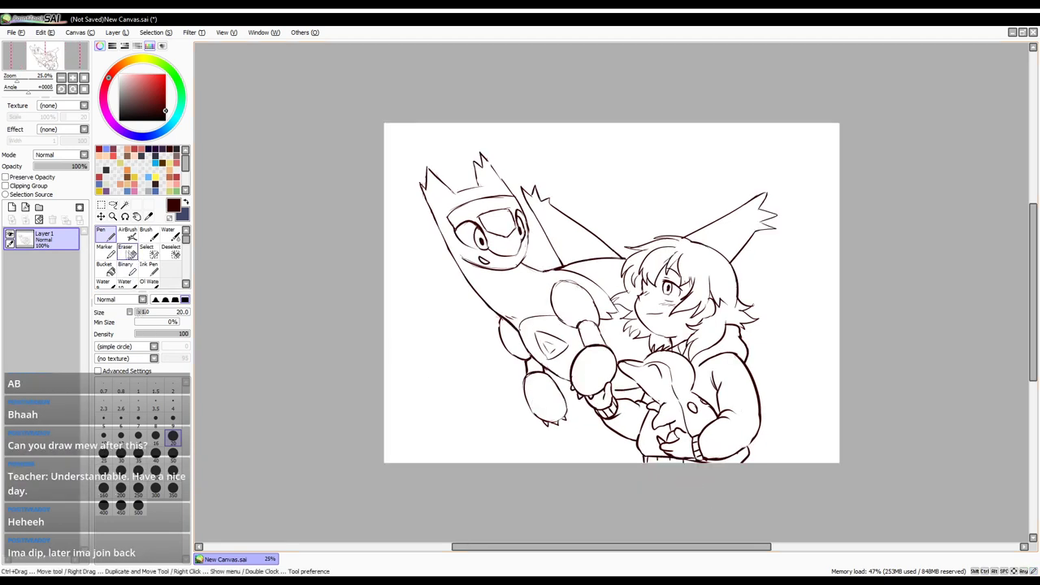
- Erase the girl's waistband lines, redraw the front edge of her jacket down to the canvas edge, and clean up below her hand
{"action": "key", "text": "e"}
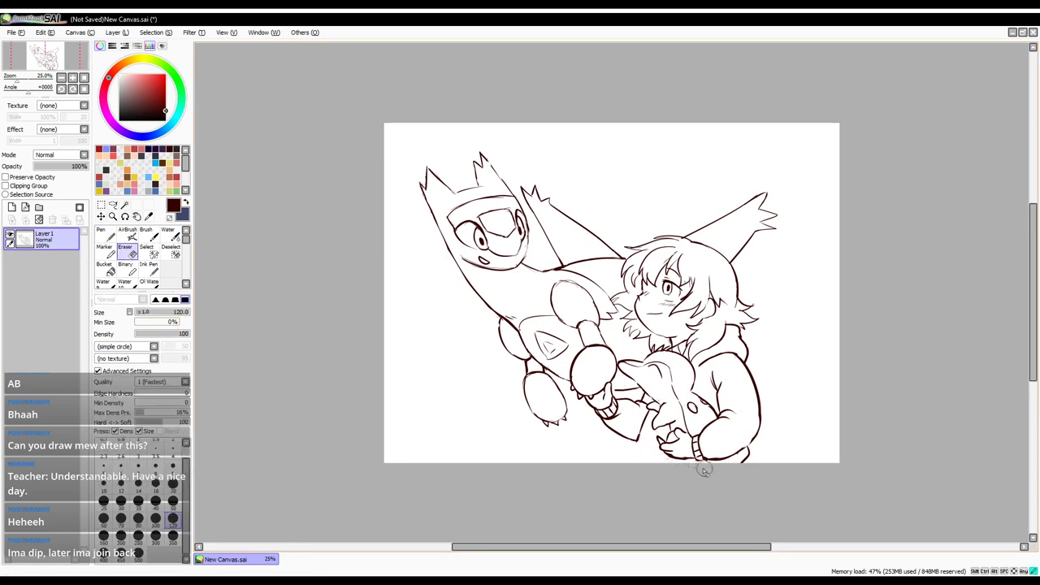
{"action": "left_click", "coordinate": [104, 237]}
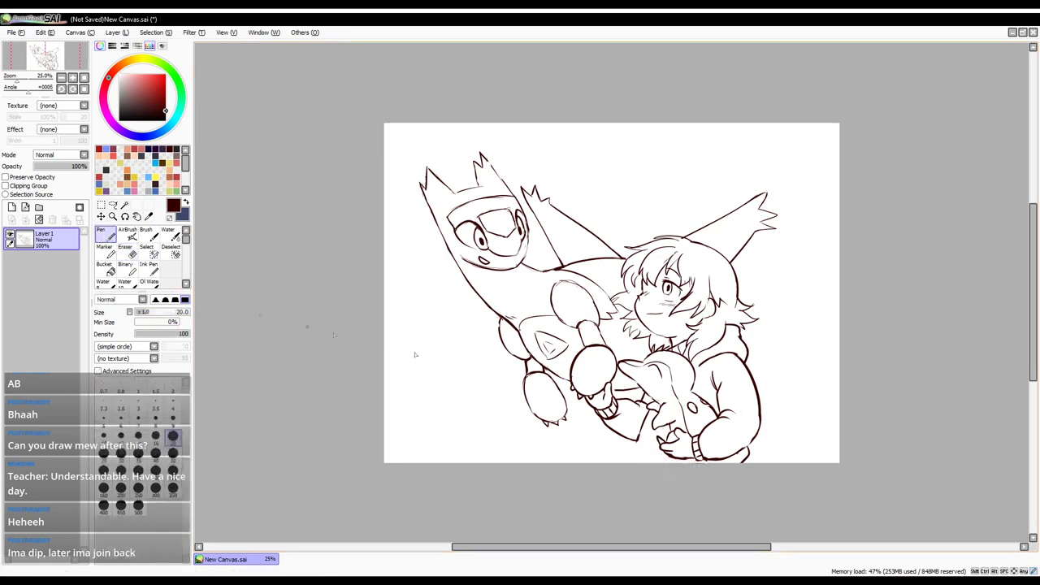
{"action": "left_click_drag", "start_coordinate": [639, 441], "coordinate": [639, 468]}
{"action": "key", "text": "ctrl+z"}
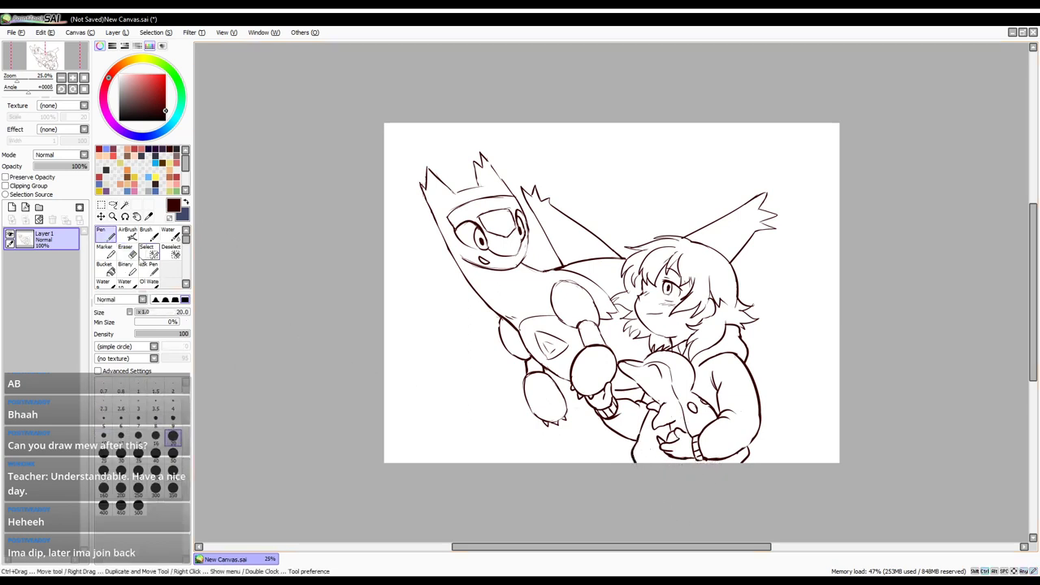
{"action": "left_click", "coordinate": [126, 253]}
{"action": "left_click_drag", "start_coordinate": [684, 449], "coordinate": [673, 455]}
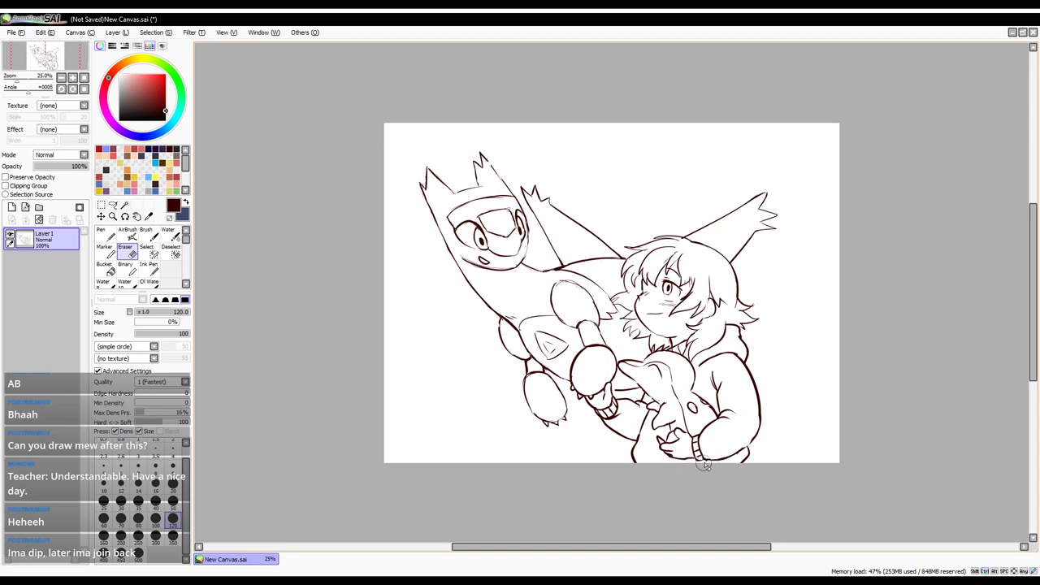
- Fill the marking around the creature's eyes and muzzle with dark red on Layer3 using the Bucket
{"action": "left_click", "coordinate": [482, 210]}
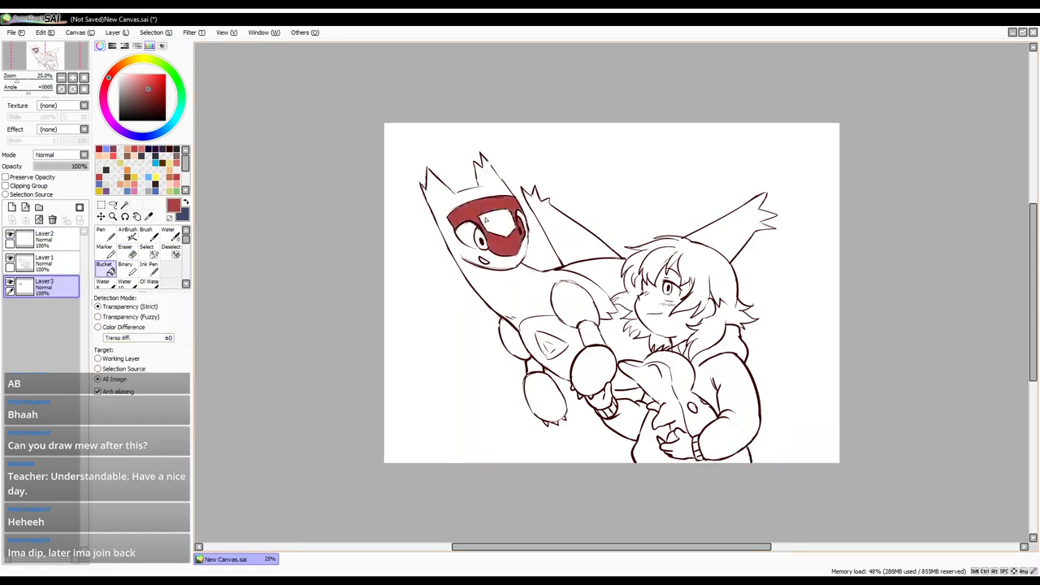
{"action": "key", "text": "ctrl+z"}
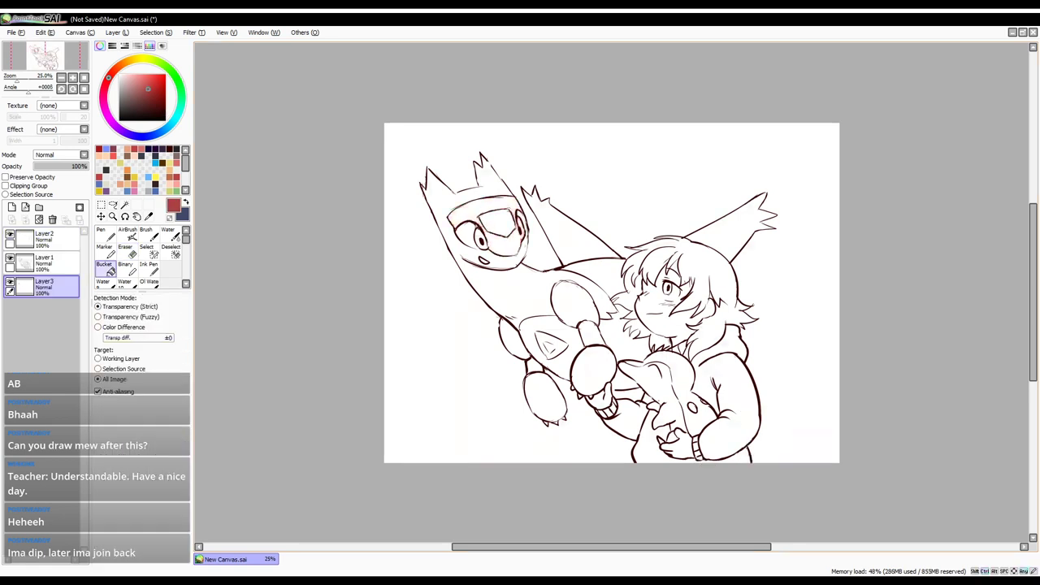
{"action": "left_click", "coordinate": [144, 252]}
{"action": "key", "text": "n"}
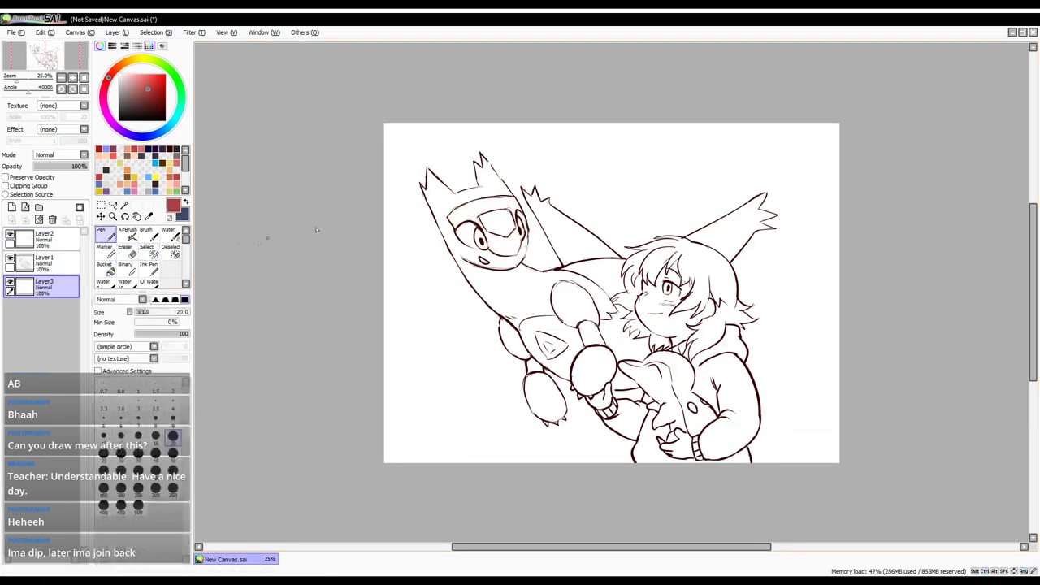
{"action": "left_click_drag", "start_coordinate": [522, 235], "coordinate": [522, 239]}
{"action": "key", "text": "ctrl+z"}
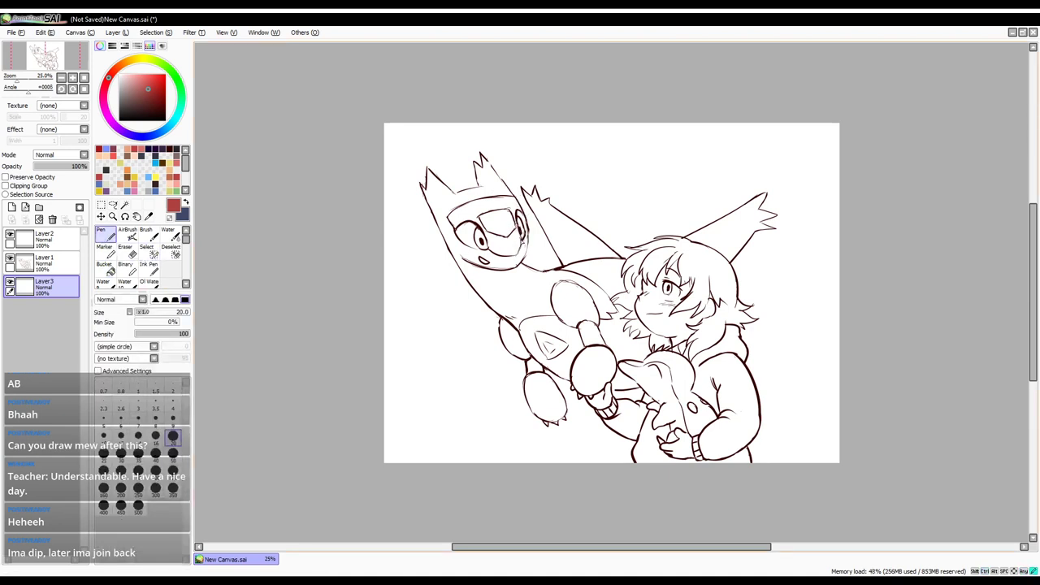
{"action": "key", "text": "g"}
{"action": "left_click", "coordinate": [509, 241]}
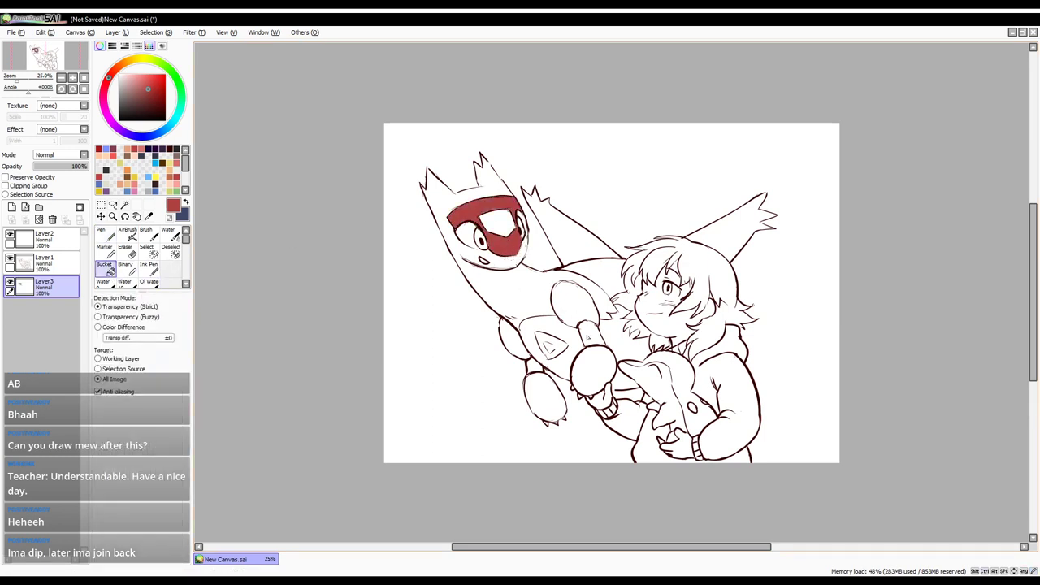
- Try the dark red fill on the belly and arm area, undo it, and fill the creature's upper back instead
{"action": "left_click", "coordinate": [575, 344]}
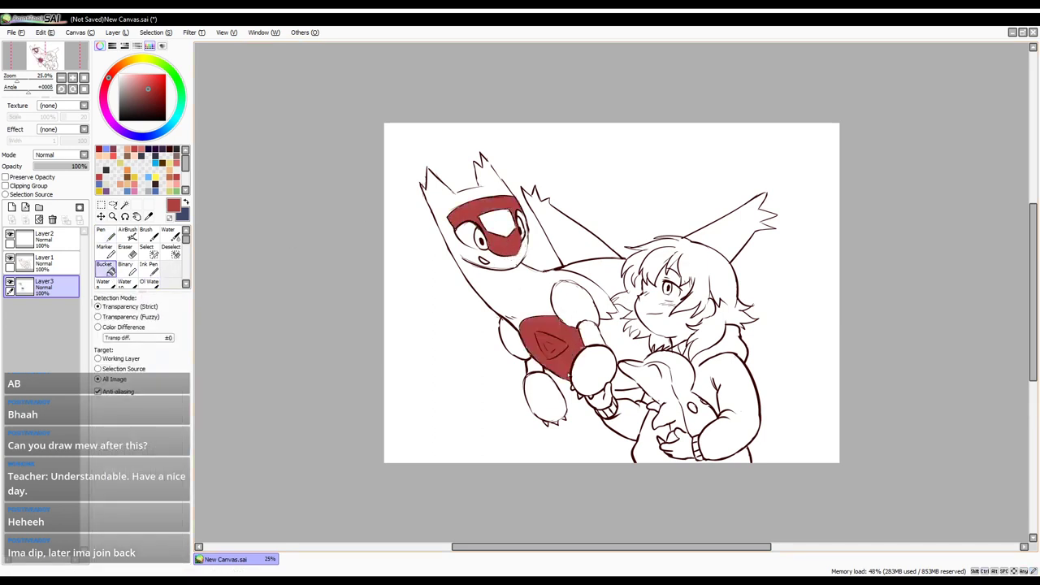
{"action": "key", "text": "ctrl+z"}
{"action": "left_click", "coordinate": [603, 329]}
{"action": "key", "text": "ctrl+z"}
{"action": "left_click", "coordinate": [609, 279]}
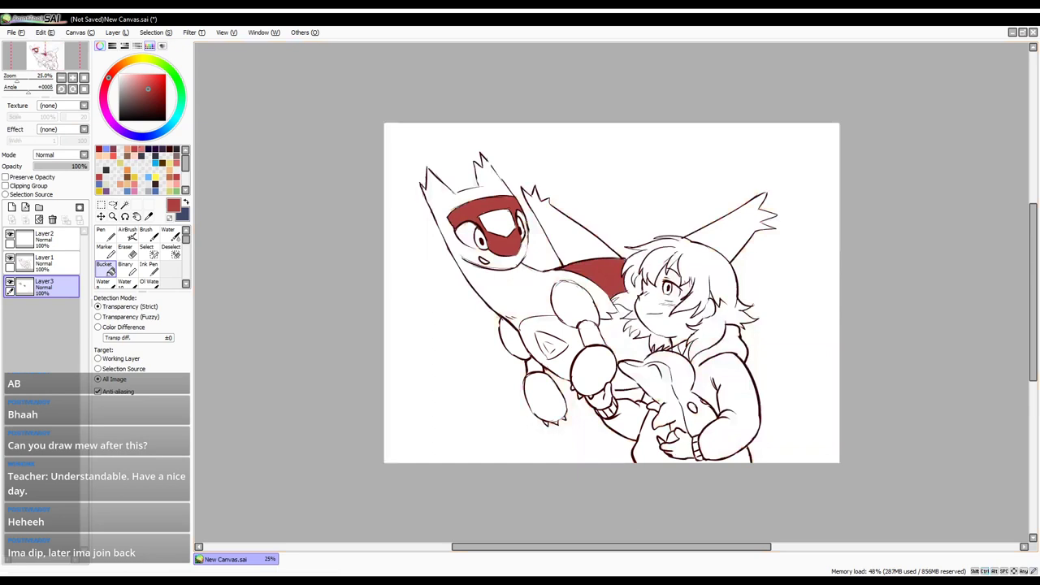
{"action": "key", "text": "alt+Tab"}
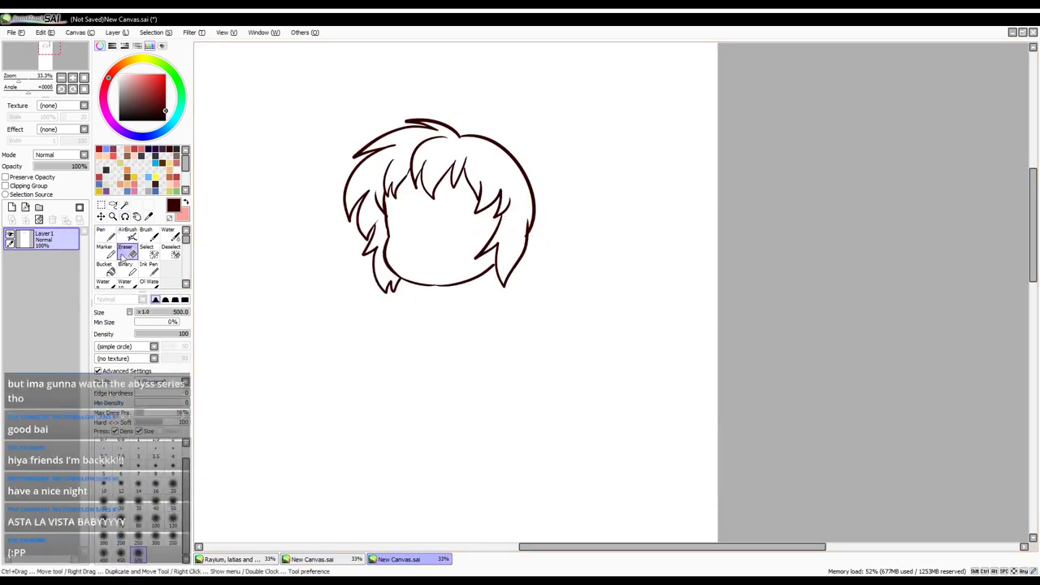
- Erase the lower outer line of the long side hair on the new head drawing and set the Eraser size to 120
{"action": "left_click", "coordinate": [155, 483]}
{"action": "mouse_move", "coordinate": [528, 236]}
{"action": "left_mouse_down"}
{"action": "mouse_move", "coordinate": [525, 265]}
{"action": "mouse_move", "coordinate": [497, 271]}
{"action": "mouse_move", "coordinate": [533, 228]}
{"action": "mouse_move", "coordinate": [525, 221]}
{"action": "mouse_move", "coordinate": [514, 302]}
{"action": "left_mouse_up"}
{"action": "left_click", "coordinate": [172, 518]}
{"action": "left_click", "coordinate": [103, 234]}
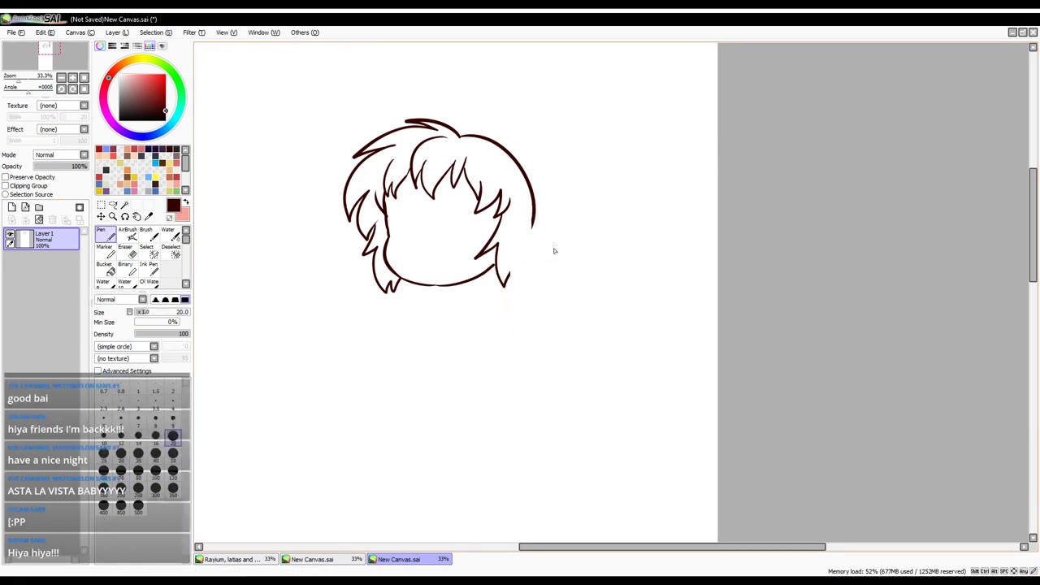
- Redraw the outer edge of the side hair with the Pen at size 20, ending in outward-flicked pointed tips
{"action": "mouse_move", "coordinate": [509, 280]}
{"action": "left_mouse_down"}
{"action": "mouse_move", "coordinate": [531, 228]}
{"action": "mouse_move", "coordinate": [550, 282]}
{"action": "mouse_move", "coordinate": [517, 283]}
{"action": "left_mouse_up"}
{"action": "key", "text": "ctrl+z"}
{"action": "left_click_drag", "start_coordinate": [533, 222], "coordinate": [525, 256]}
{"action": "key", "text": "ctrl+z"}
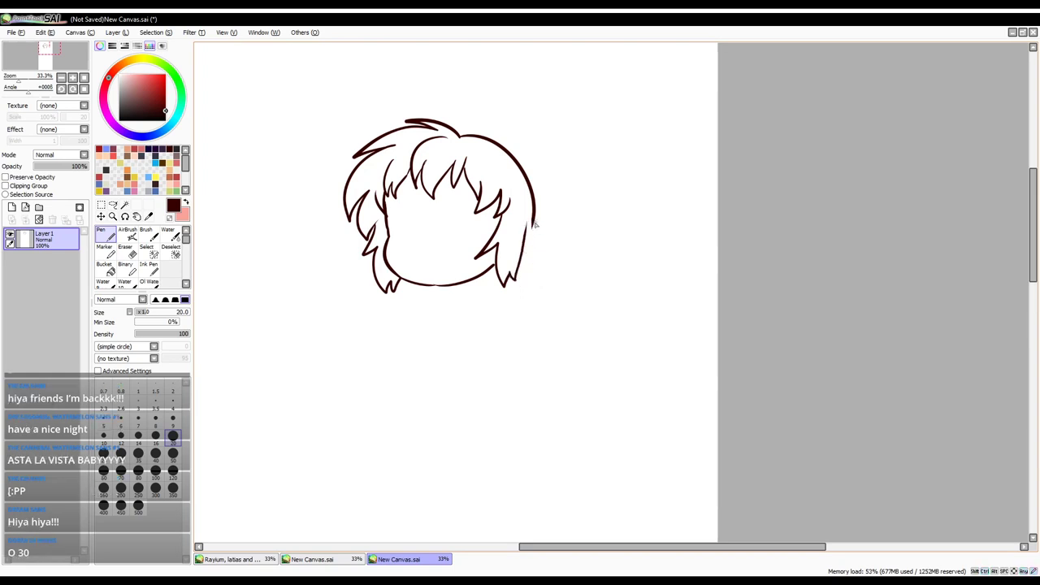
{"action": "mouse_move", "coordinate": [533, 220]}
{"action": "left_mouse_down"}
{"action": "mouse_move", "coordinate": [529, 244]}
{"action": "mouse_move", "coordinate": [558, 274]}
{"action": "mouse_move", "coordinate": [517, 286]}
{"action": "left_mouse_up"}
{"action": "key", "text": "ctrl+z"}
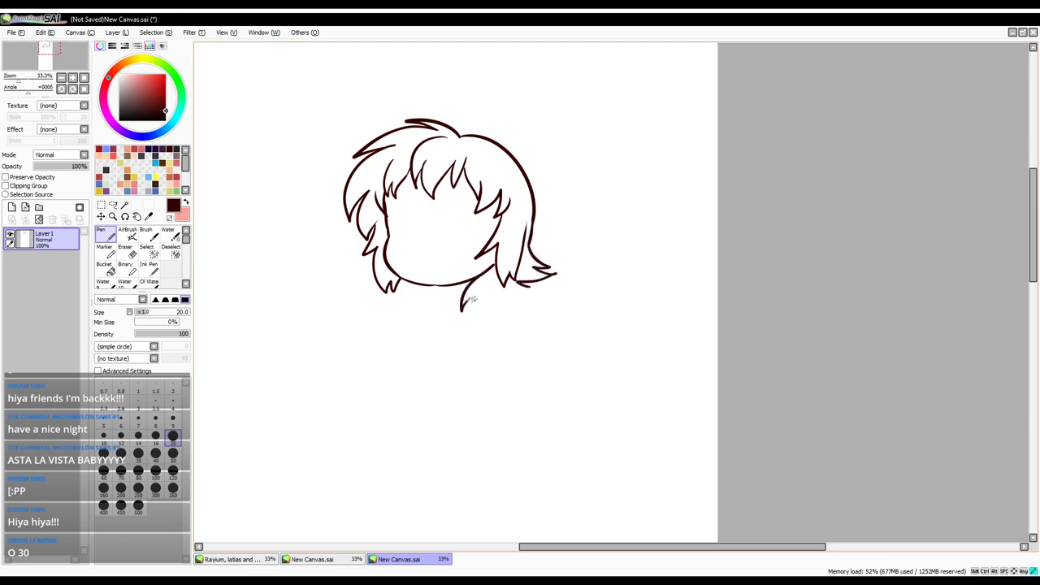
- Draw a pointed hair lock below the jaw, redo its shape, and clean up and join its tips to the side hair
{"action": "mouse_move", "coordinate": [475, 272]}
{"action": "left_mouse_down"}
{"action": "mouse_move", "coordinate": [478, 313]}
{"action": "mouse_move", "coordinate": [484, 303]}
{"action": "mouse_move", "coordinate": [493, 327]}
{"action": "mouse_move", "coordinate": [523, 294]}
{"action": "left_mouse_up"}
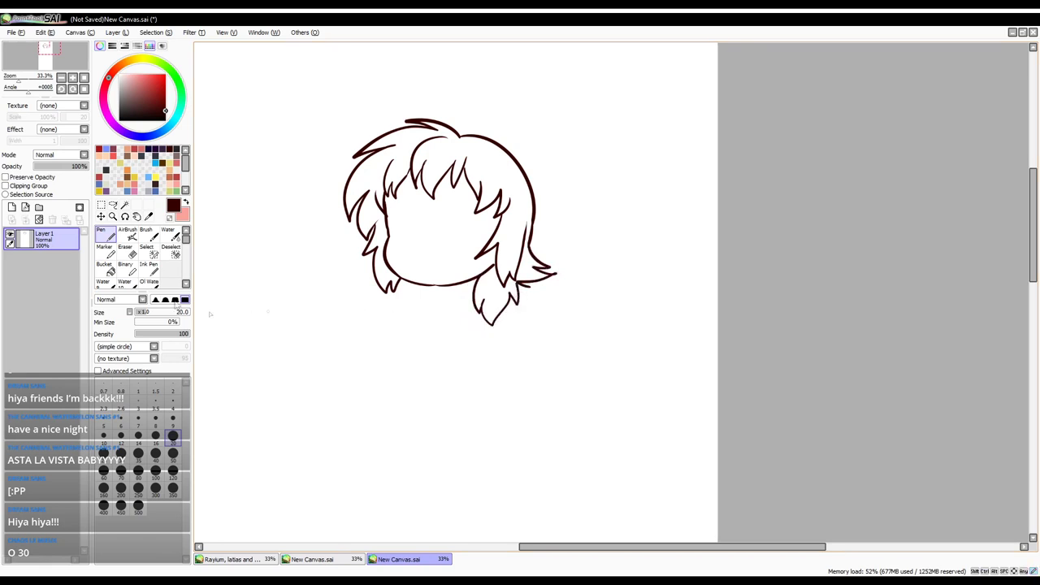
{"action": "key", "text": "ctrl+z"}
{"action": "mouse_move", "coordinate": [496, 259]}
{"action": "left_mouse_down"}
{"action": "mouse_move", "coordinate": [468, 300]}
{"action": "mouse_move", "coordinate": [478, 288]}
{"action": "mouse_move", "coordinate": [482, 313]}
{"action": "mouse_move", "coordinate": [517, 282]}
{"action": "left_mouse_up"}
{"action": "key", "text": "e"}
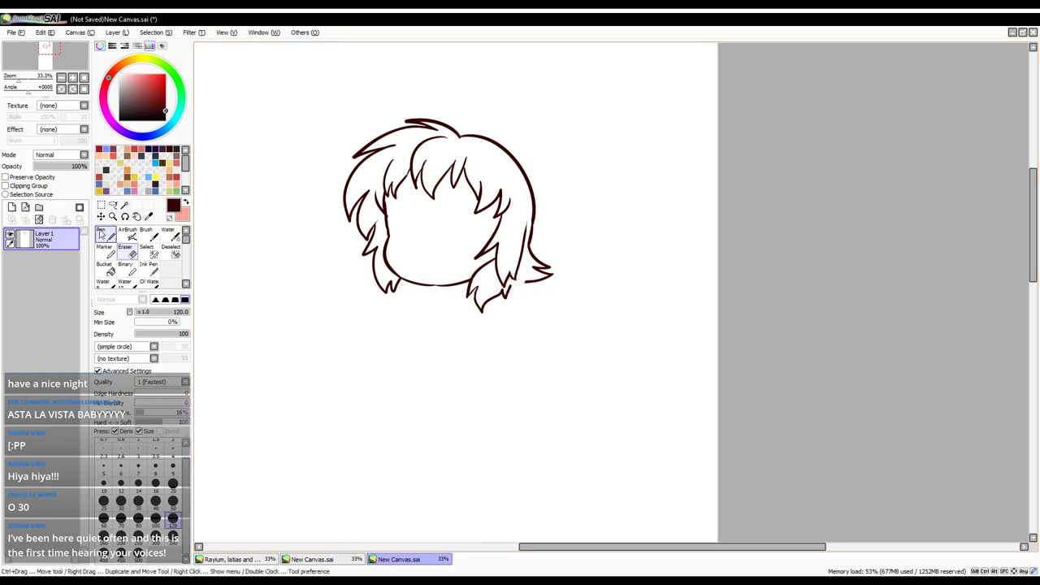
{"action": "key", "text": "n"}
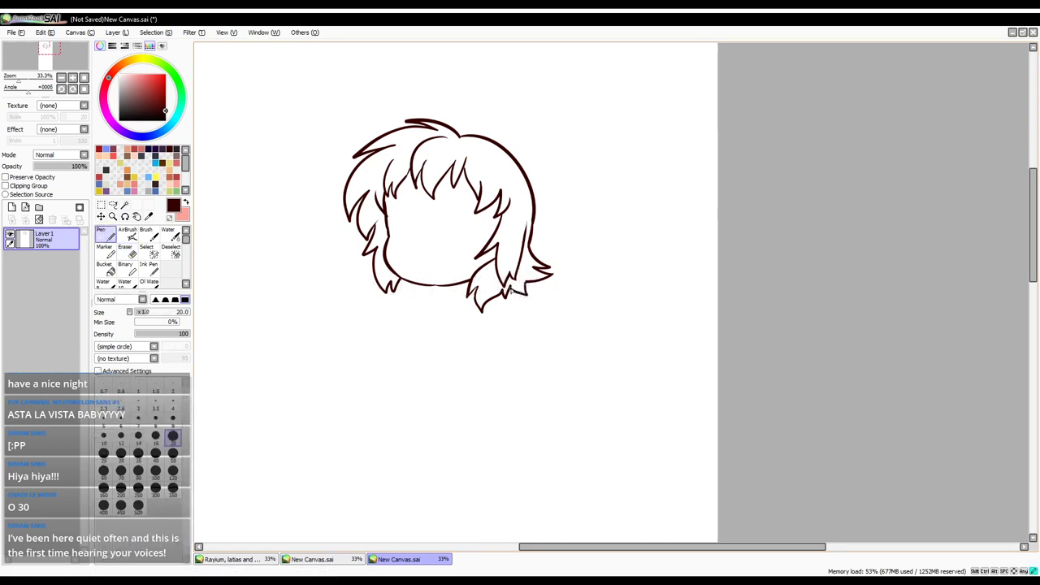